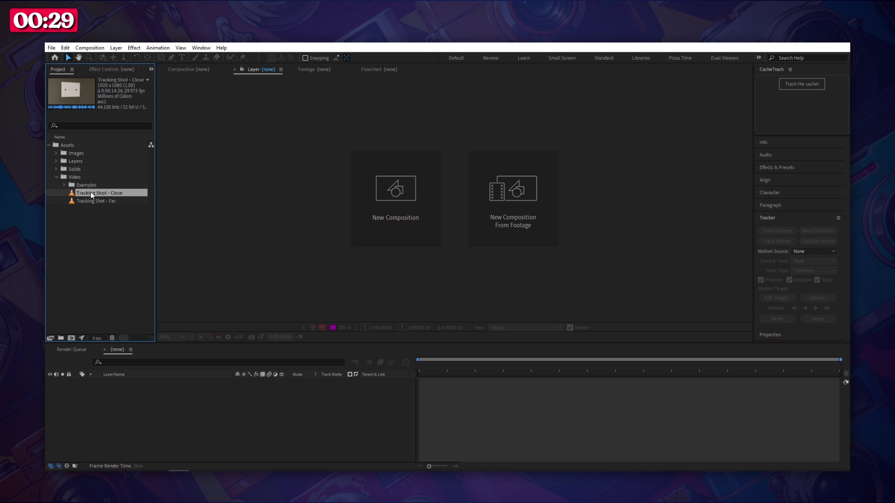
Add a 3D null named 'Hand Held - Close' and open the footage layer in Layer view
left_click(70, 338)
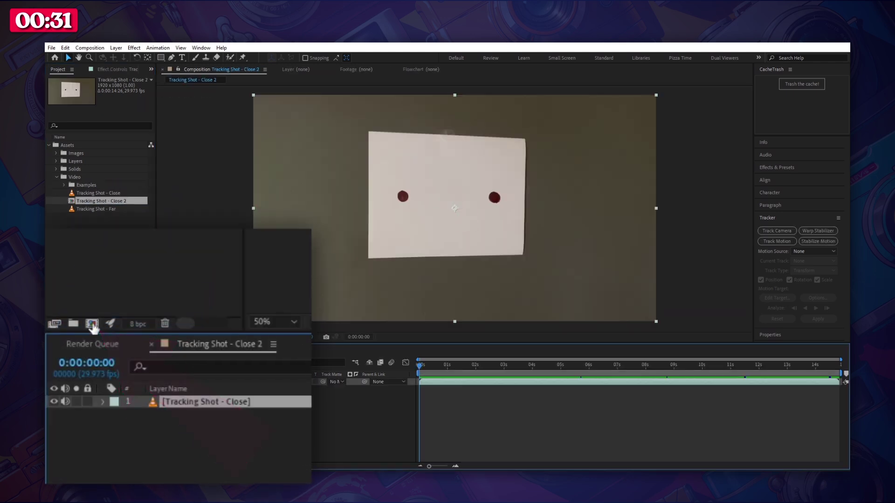
right_click(202, 423)
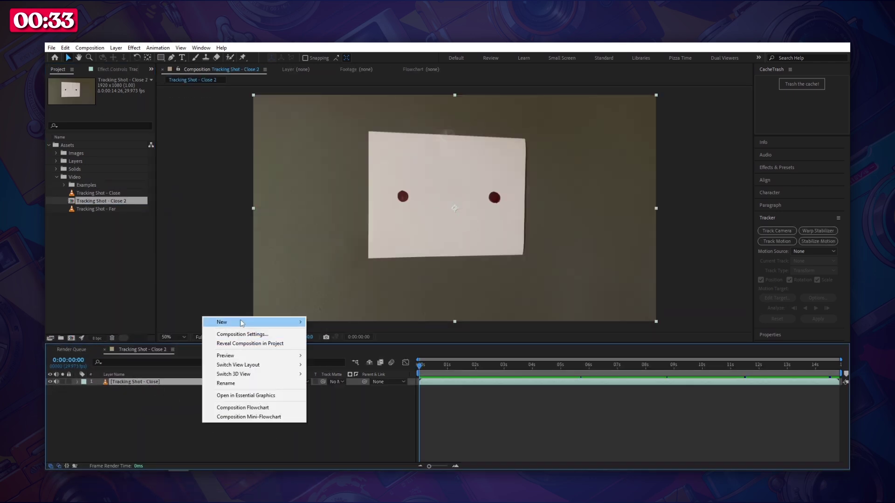
mouse_move(242, 322)
left_click(332, 372)
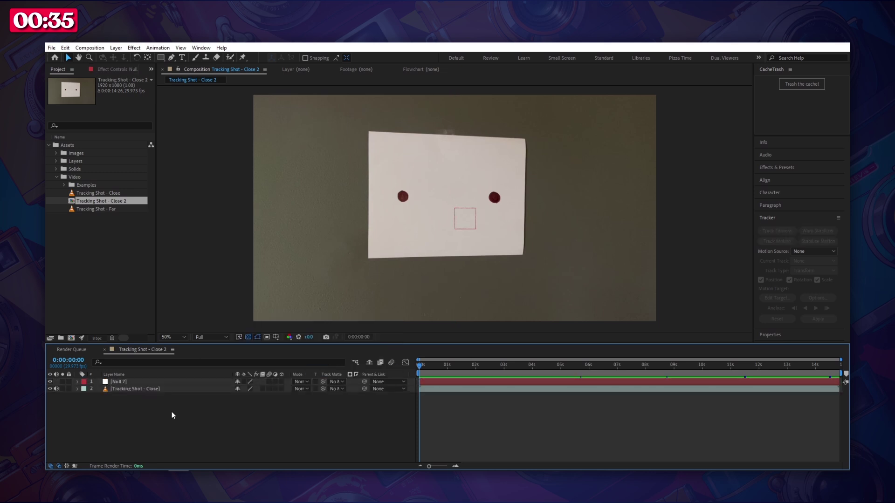
left_click(282, 381)
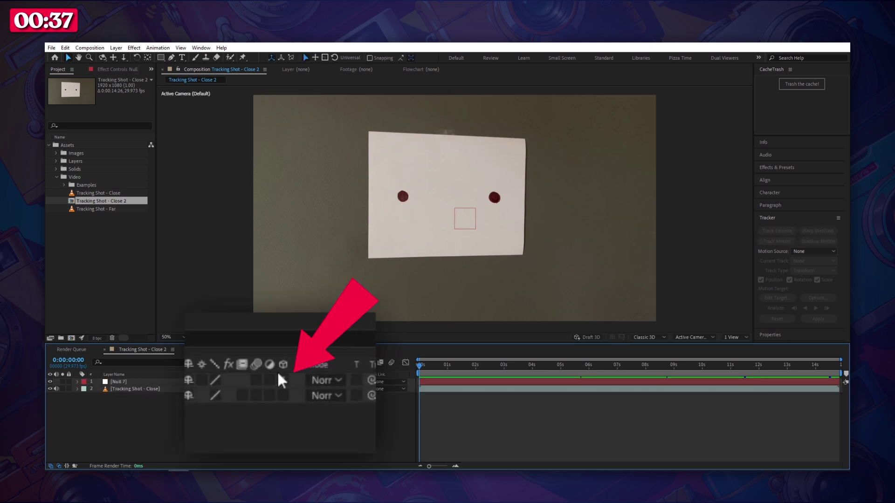
left_click(146, 382)
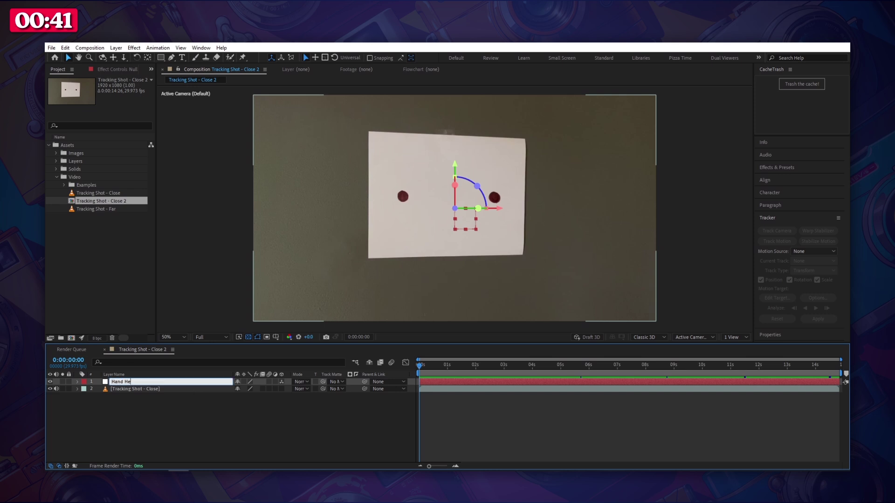
type("ose")
double_click(156, 389)
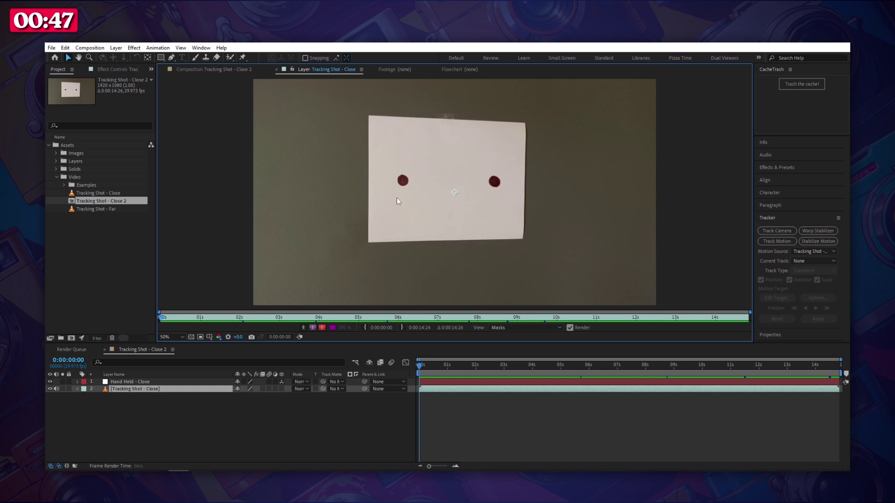
Start a Track Motion from the Tracker panel with Rotation and Scale enabled
left_click(205, 48)
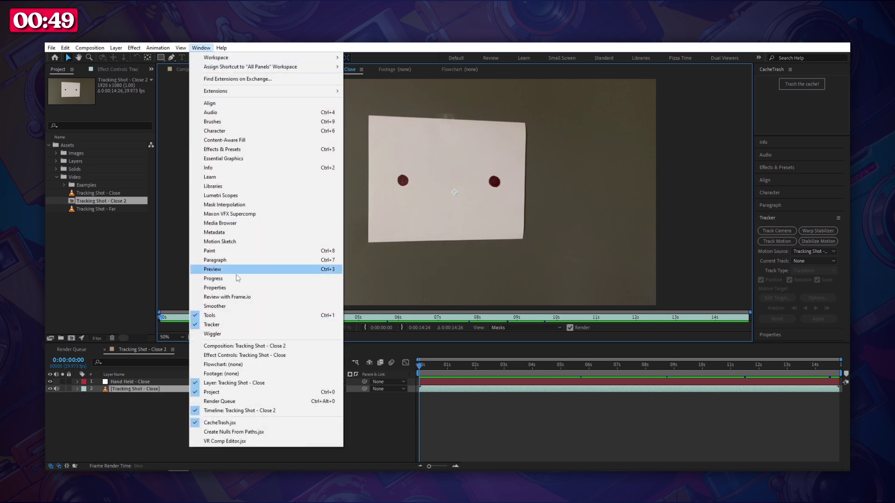
left_click(211, 325)
left_click(747, 225)
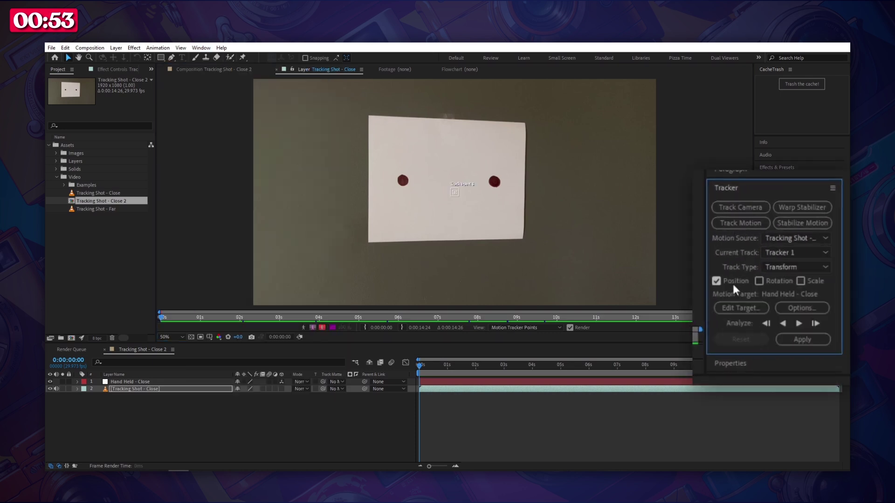
left_click(757, 281)
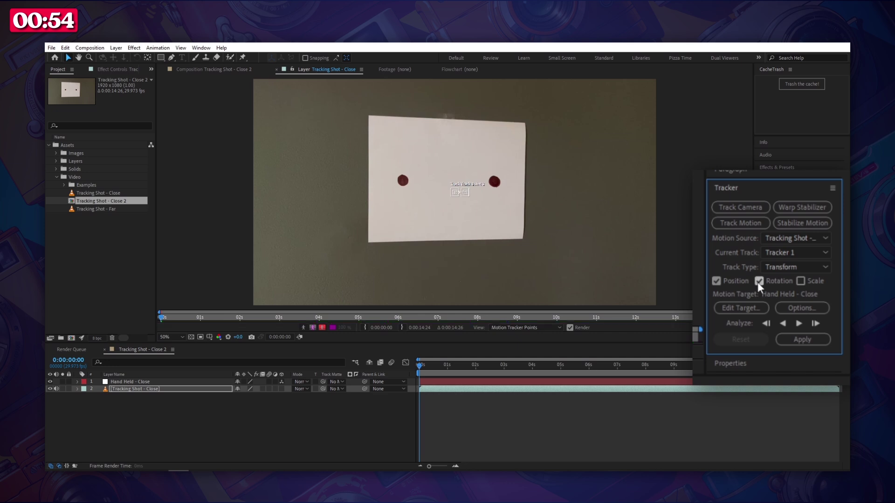
left_click(800, 282)
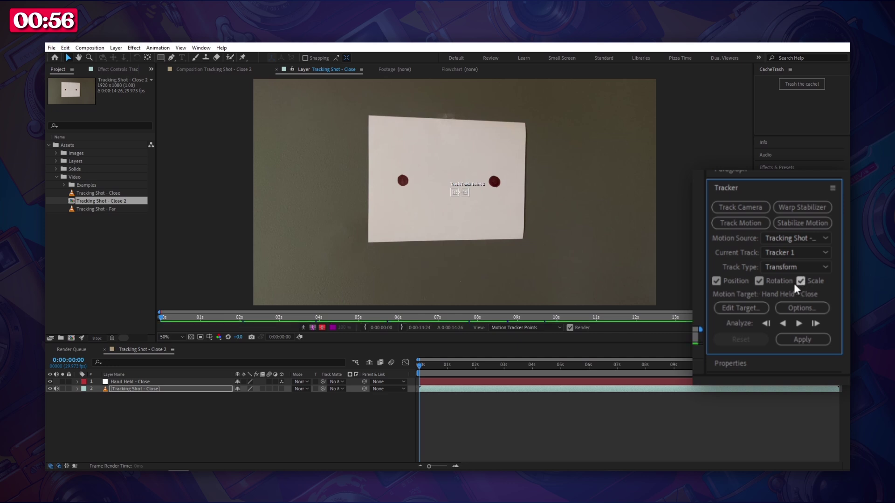
Place the two track points on the left and right red dots and analyze forward
left_click(443, 202)
left_click_drag(443, 202, 391, 191)
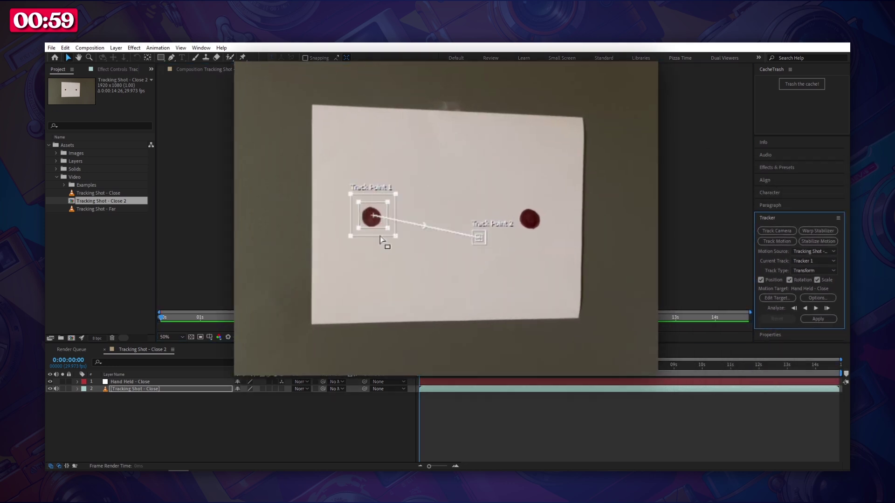
left_click_drag(392, 246, 384, 244)
left_click(480, 247)
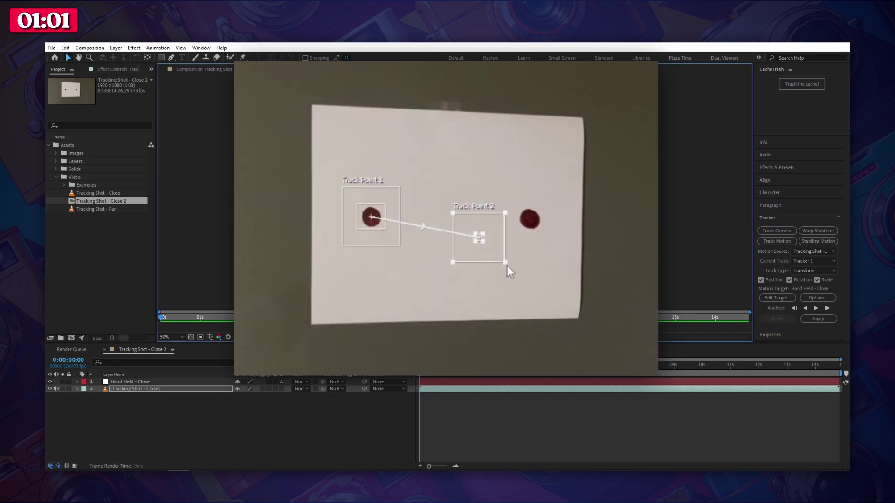
left_click_drag(493, 252, 544, 230)
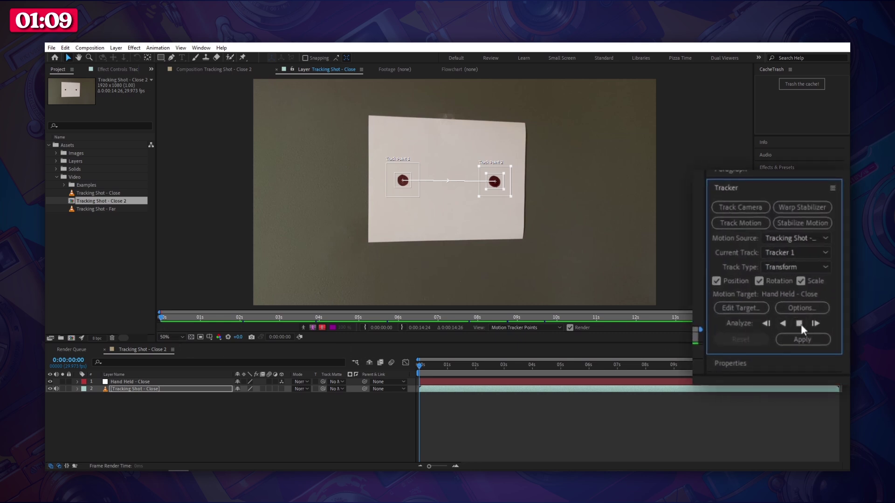
left_click(800, 323)
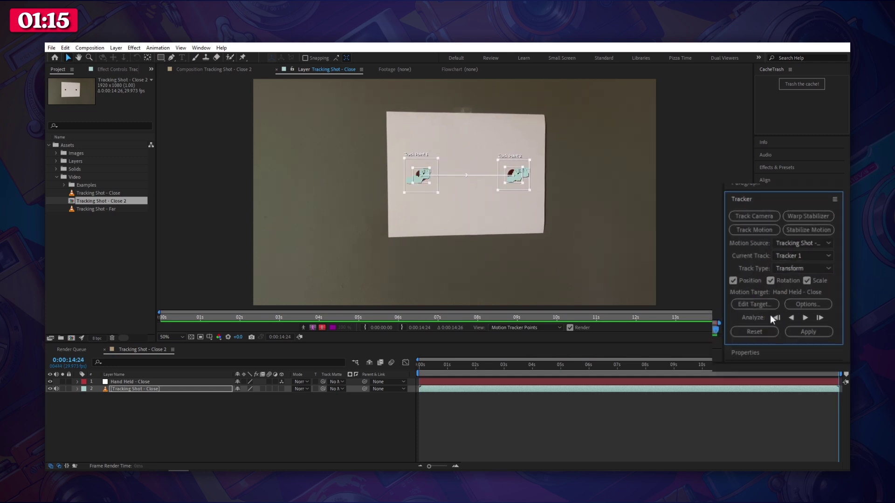
Target the track at Hand Held - Close, apply it in X and Y, and select the null
left_click(777, 298)
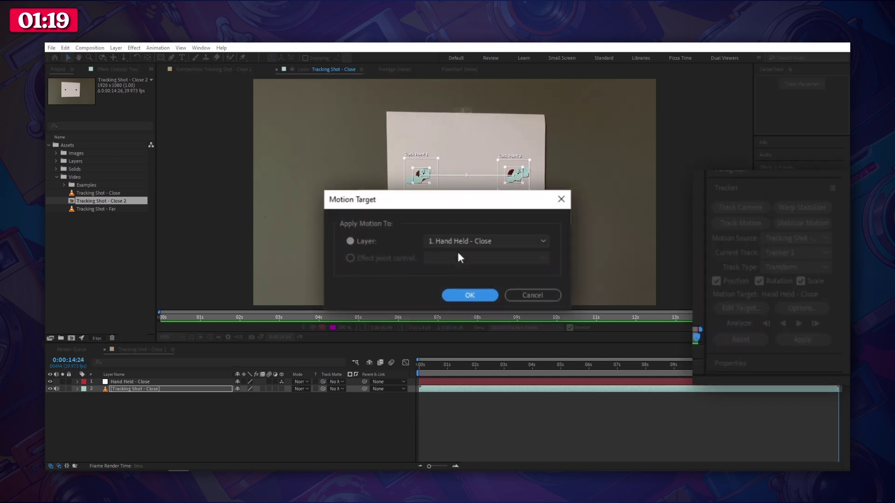
left_click(466, 295)
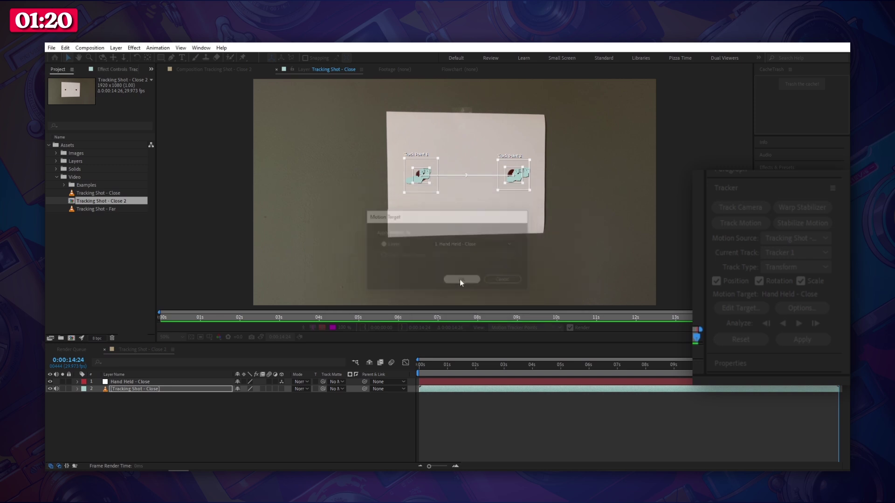
left_click(803, 340)
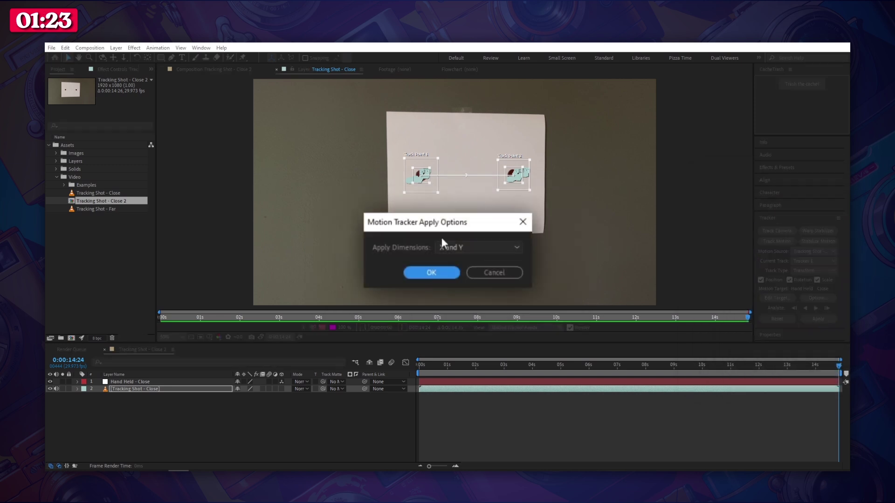
left_click(431, 273)
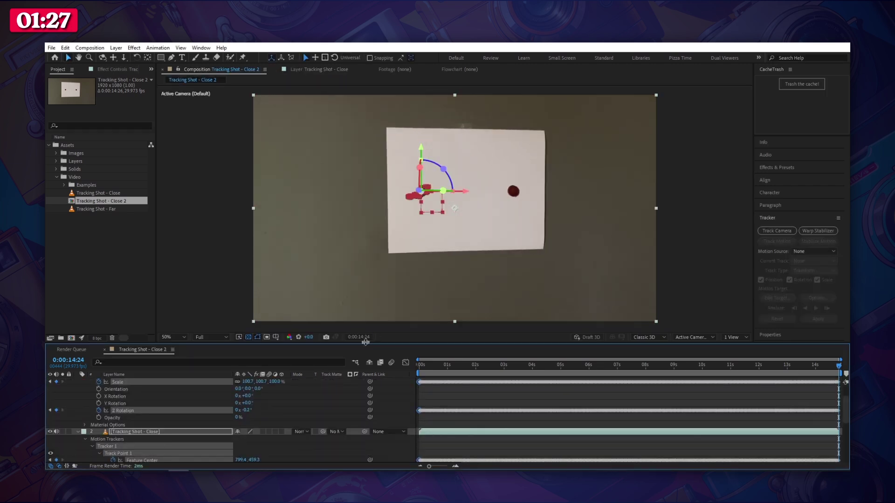
left_click(78, 432)
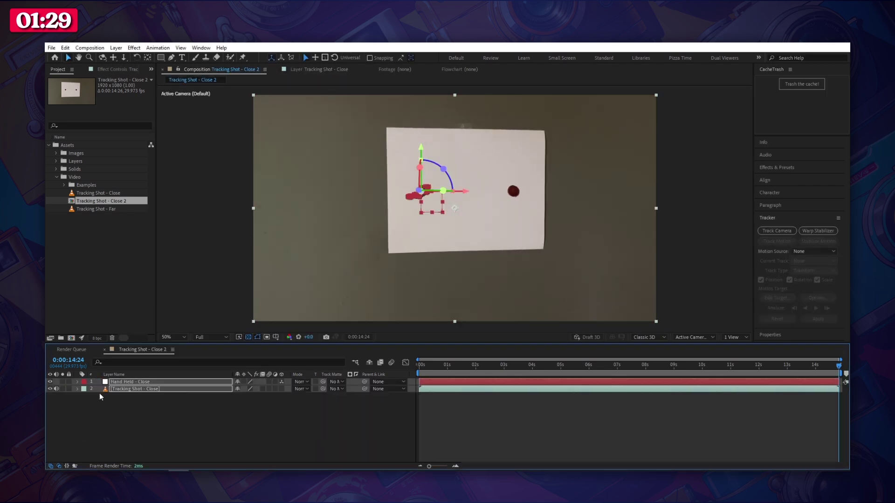
left_click(140, 394)
left_click(148, 381)
Add Camera 1 with the 35mm preset and depth of field off, keeping it past the 2D warning
key("u")
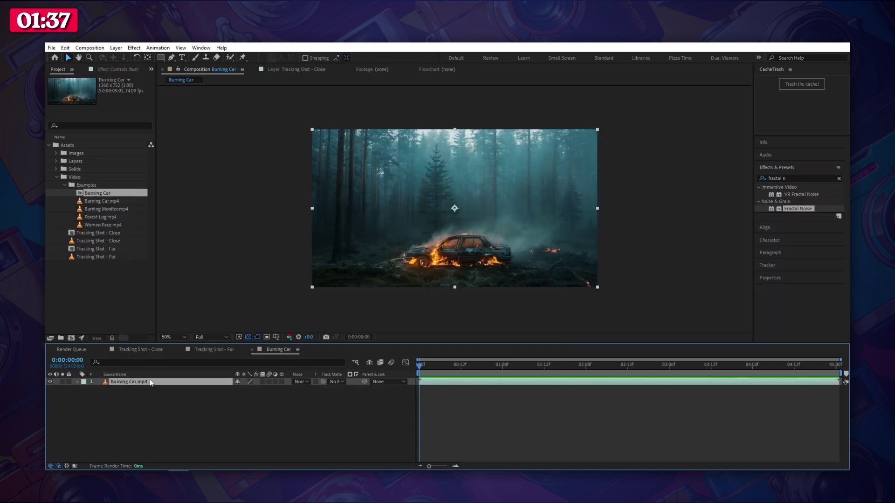
right_click(178, 427)
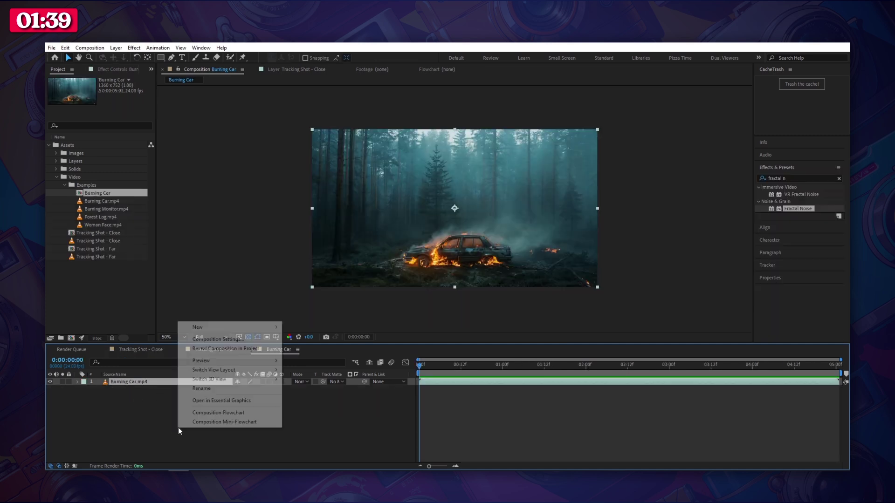
mouse_move(217, 325)
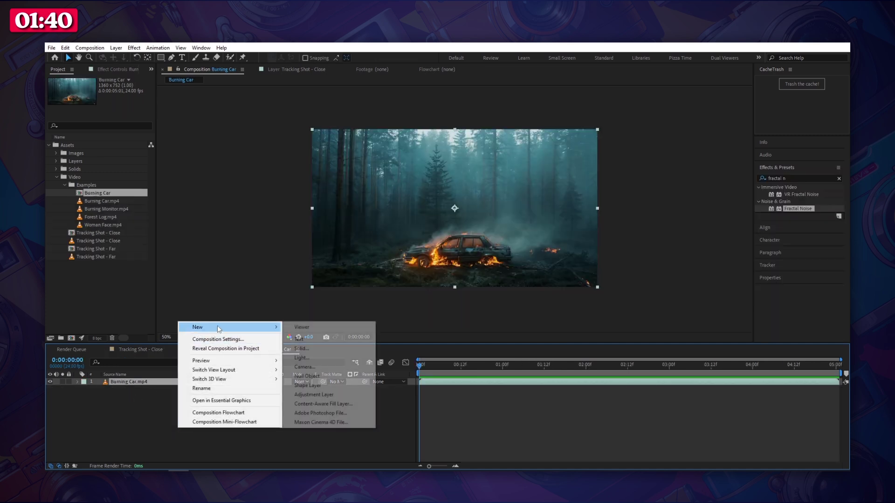
left_click(304, 366)
left_click(557, 153)
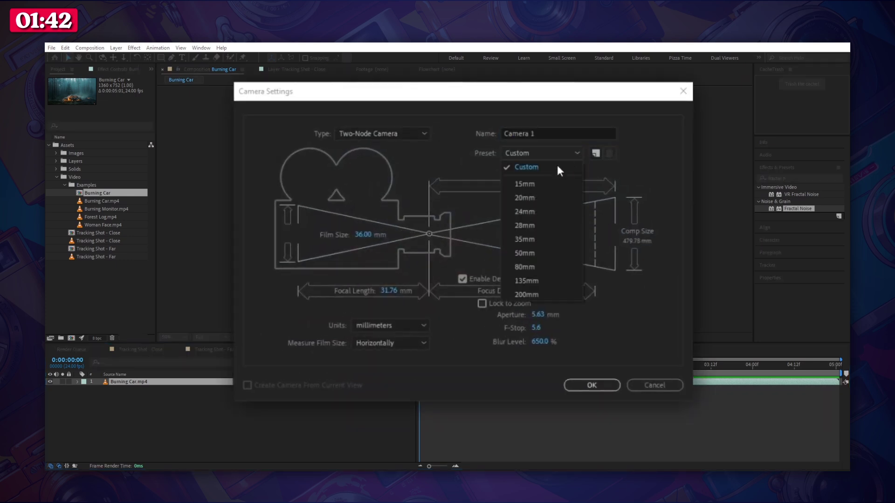
left_click(538, 238)
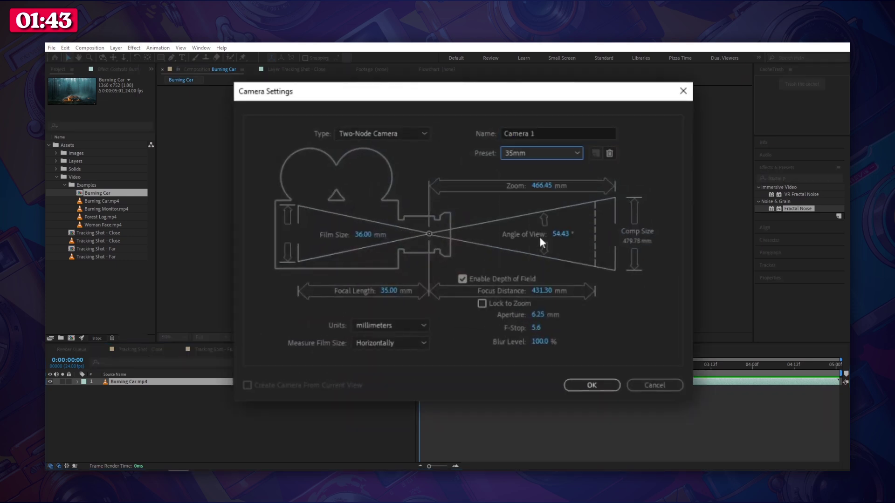
left_click(464, 279)
left_click(583, 386)
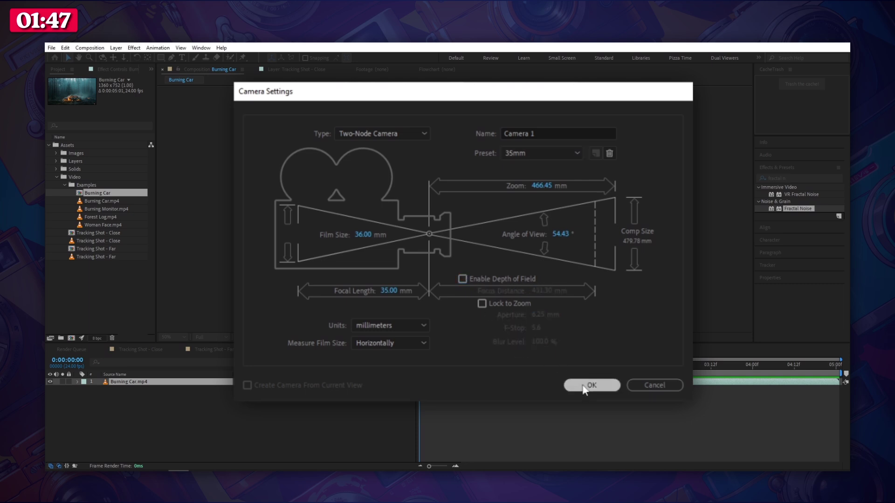
left_click(508, 291)
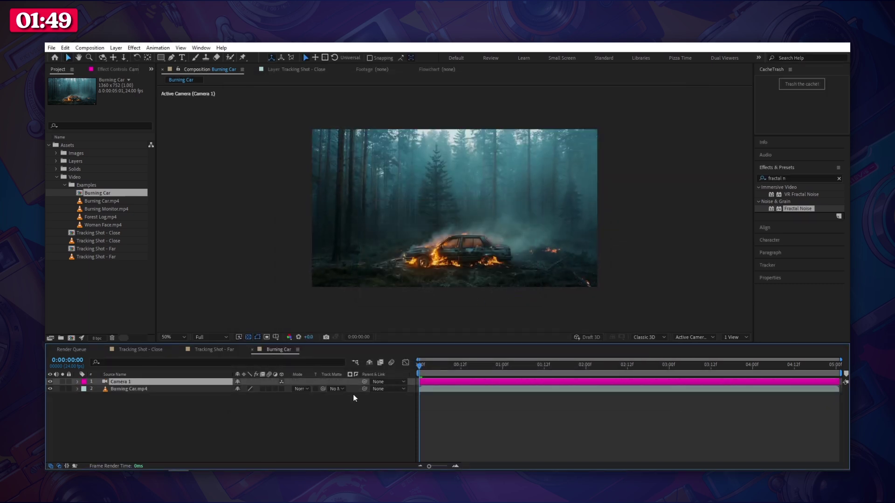
Make Burning Car.mp4 3D and parent Camera 1 to a new null, Null 7
left_click(282, 395)
key("ctrl+alt+shift+y")
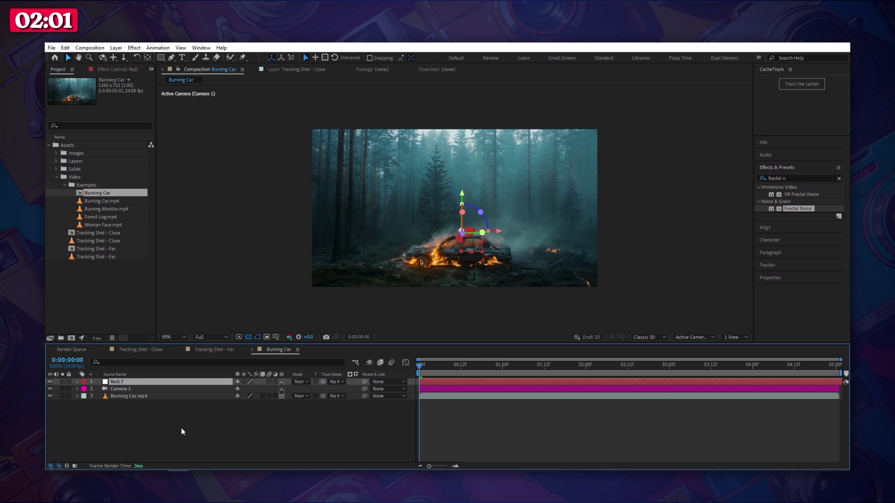
left_click(200, 434)
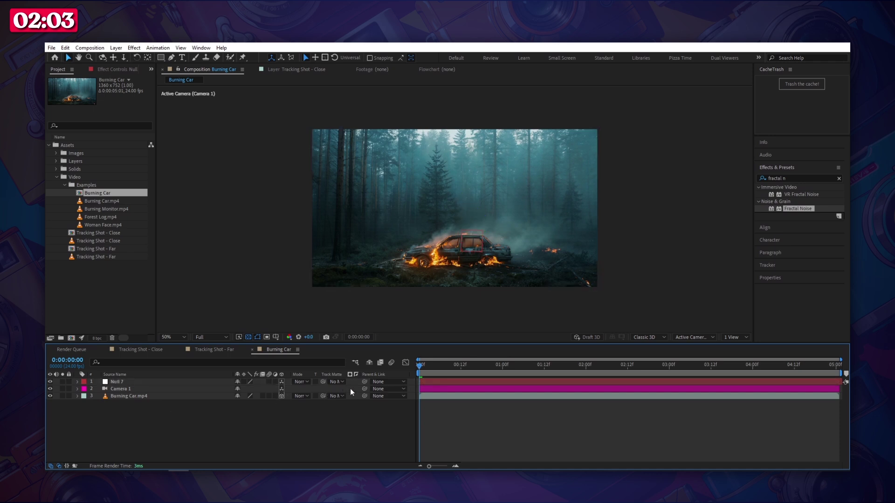
left_click_drag(256, 394, 172, 386)
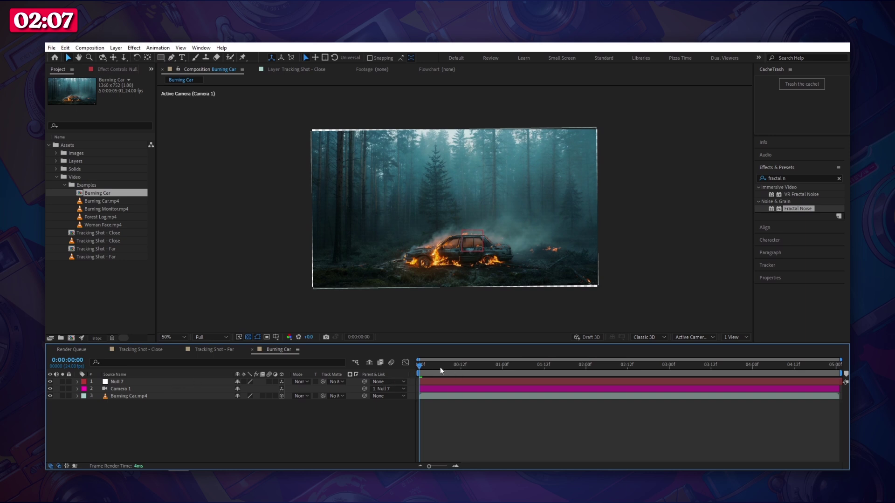
Scale the Burning Car.mp4 footage up to 117%
left_click_drag(441, 369, 760, 387)
key("space")
left_click(135, 396)
key("s")
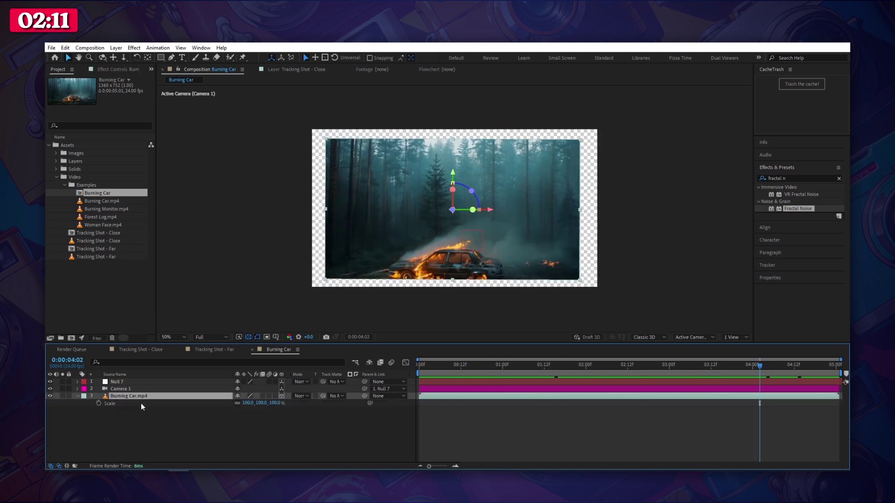
left_click(278, 416)
left_click_drag(274, 401, 281, 402)
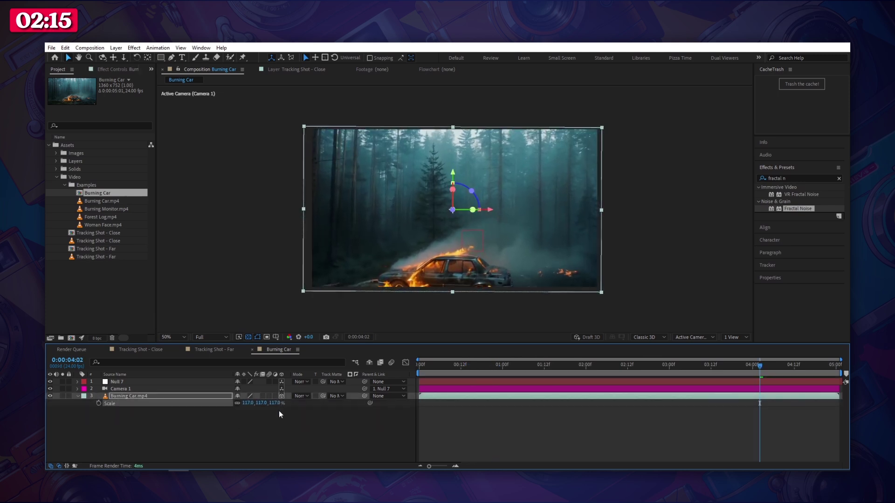
left_click_drag(749, 369, 419, 375)
key("ctrl+v")
left_click(78, 396)
left_click(86, 404)
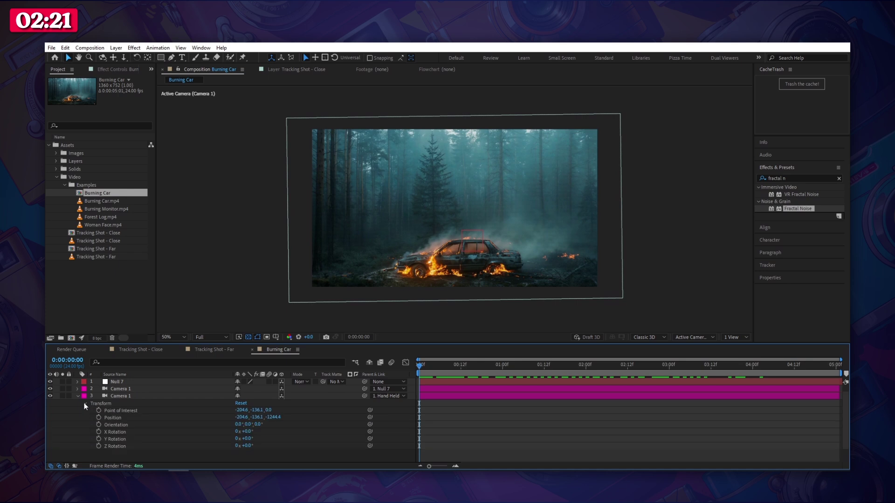
key("space")
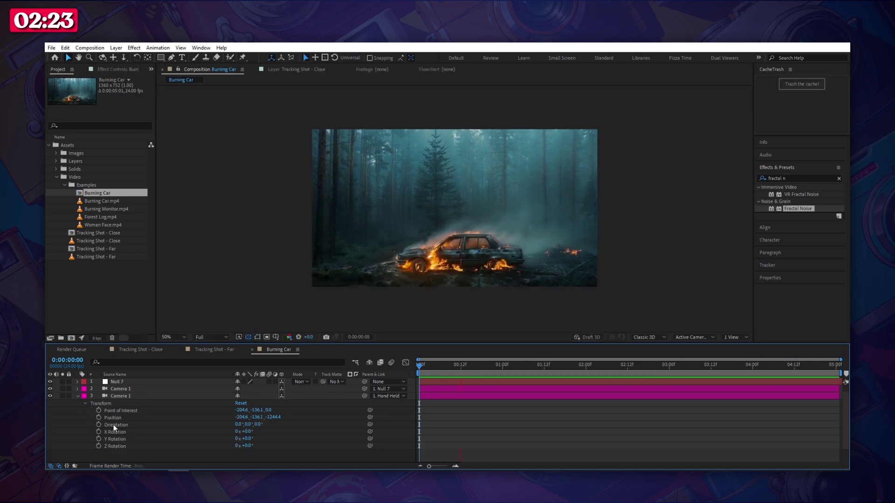
left_click_drag(259, 424, 259, 425)
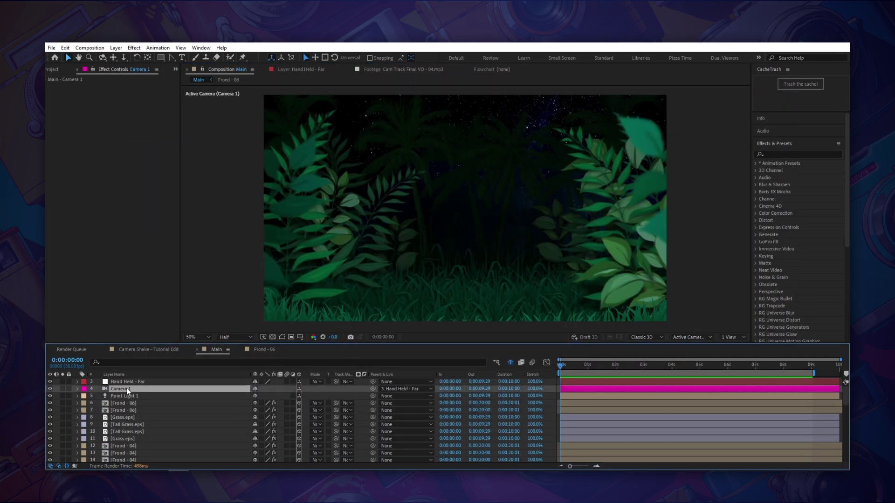
Enable depth of field in Camera 1's settings, focus 1013.76 mm at f-stop 5.6
double_click(128, 389)
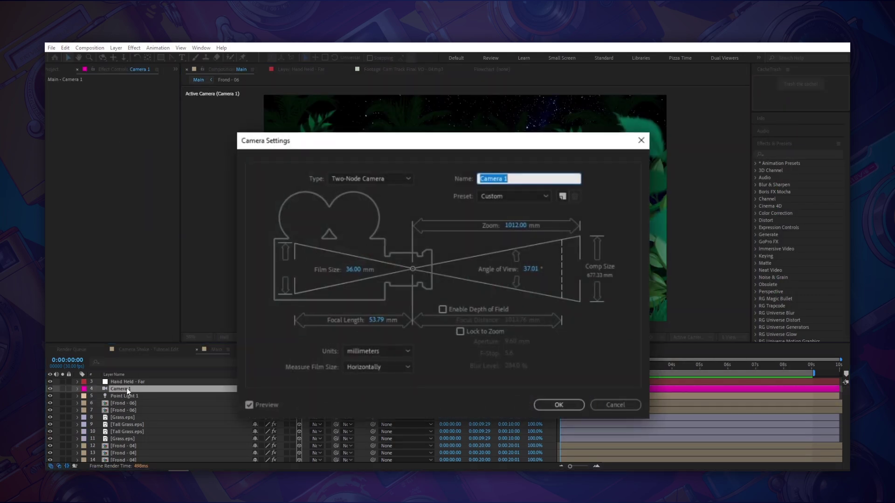
left_click(443, 310)
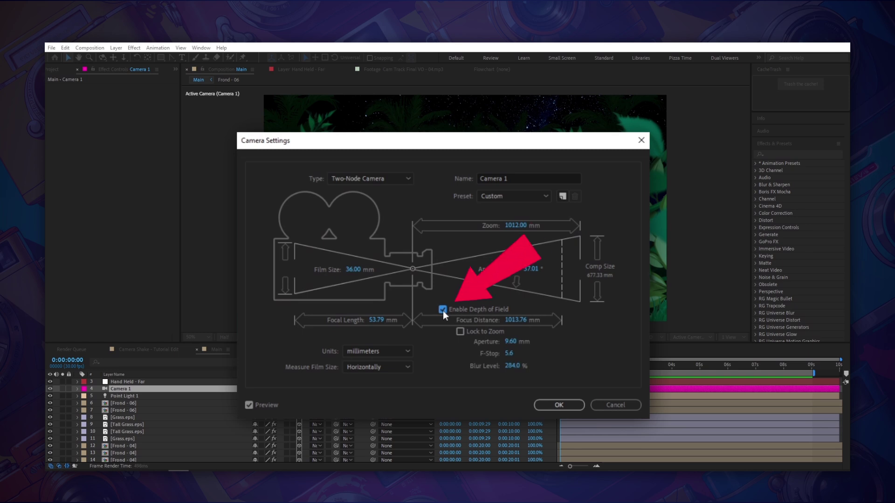
left_click(558, 405)
left_click(690, 337)
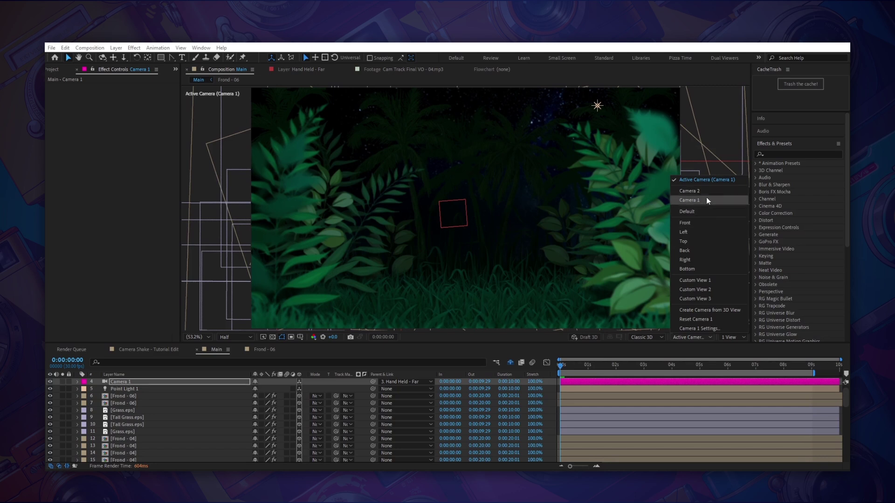
Switch to Top view, zoom out, and locate the Frond - 06 and Frond - 04 layers
left_click(697, 241)
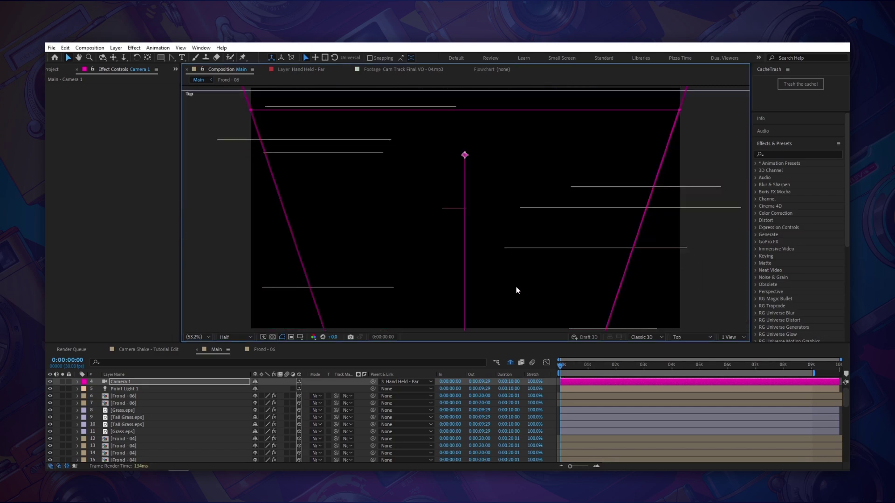
key("comma")
key("comma")
key("comma")
key("comma")
key("comma")
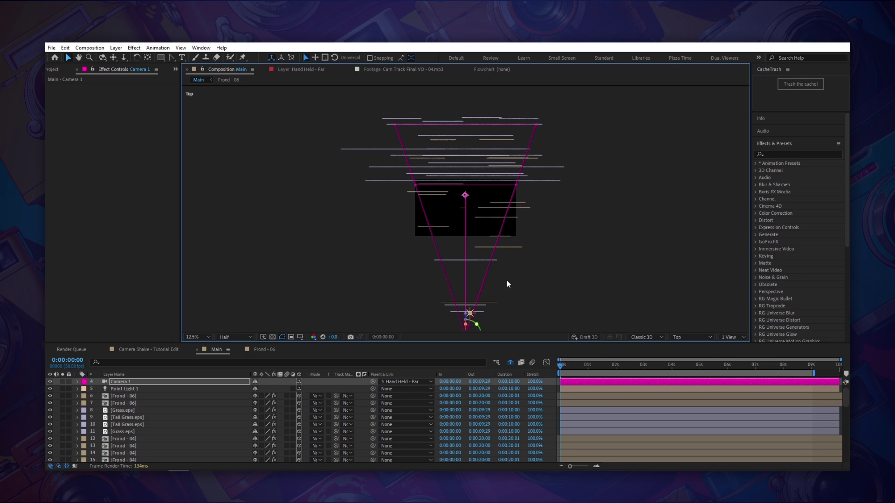
left_click(130, 396)
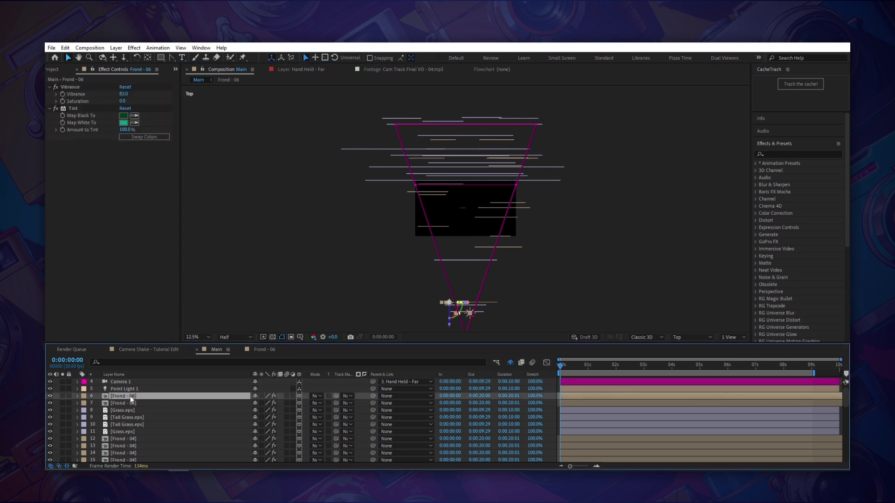
left_click(125, 439)
left_click(125, 446)
left_click(124, 452)
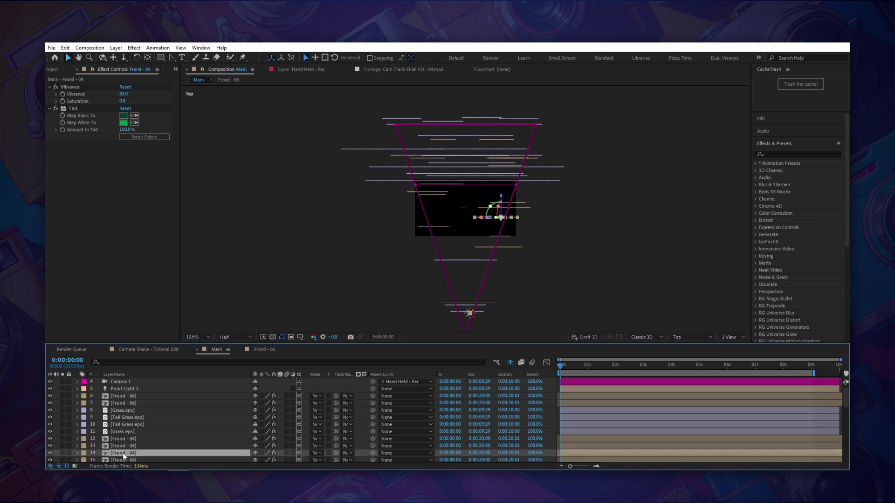
left_click(124, 460)
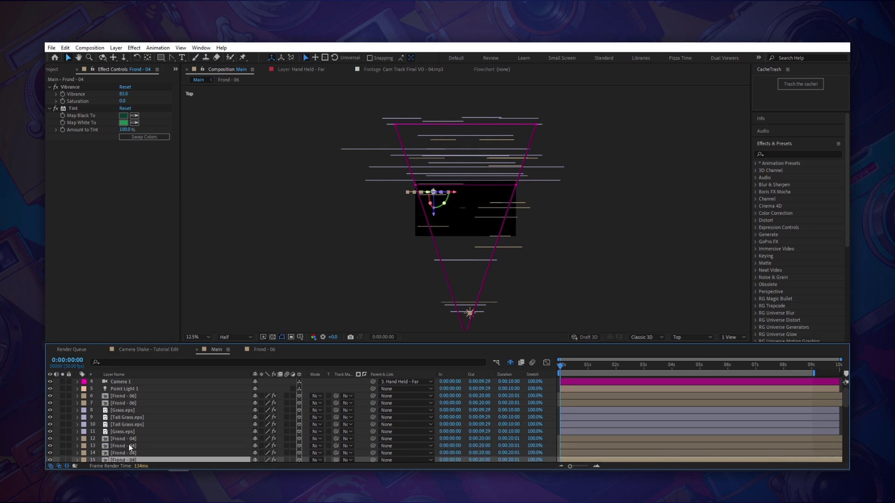
View through Active Camera and pull Camera 1's Focus Distance in to 1365.3 pixels
left_click(119, 382)
key("a")
key("a")
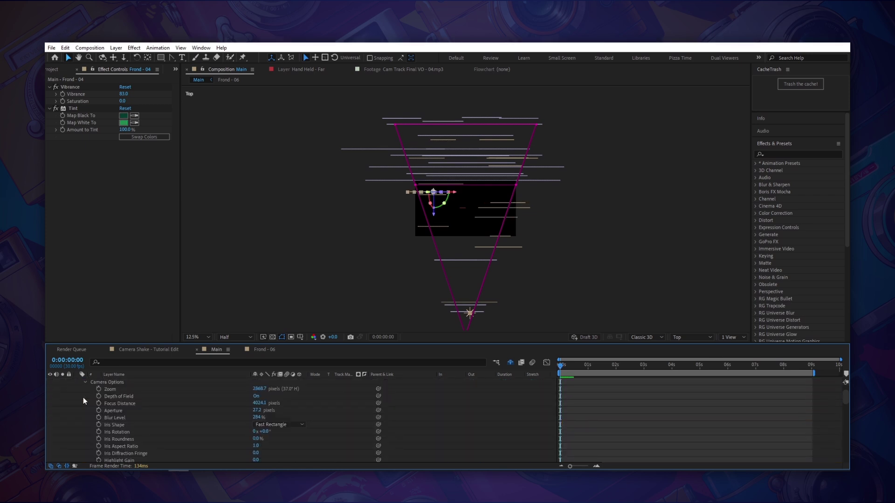
left_click_drag(256, 404, 69, 408)
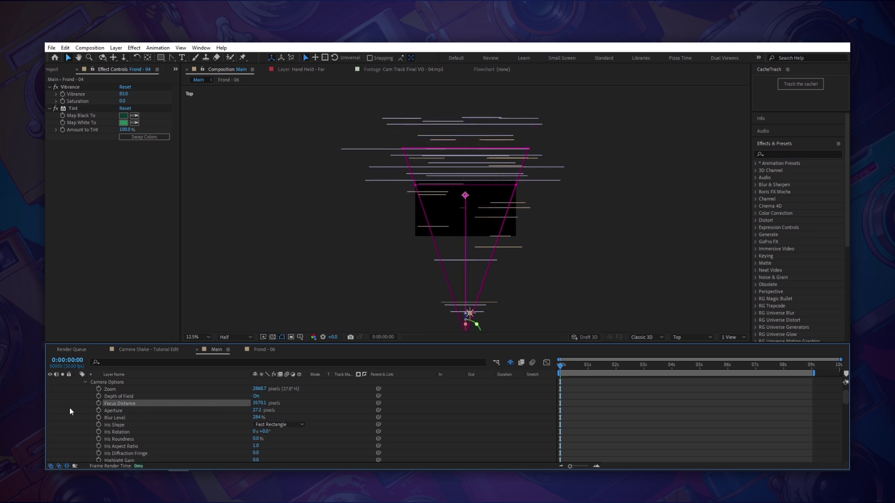
left_click_drag(263, 404, 121, 407)
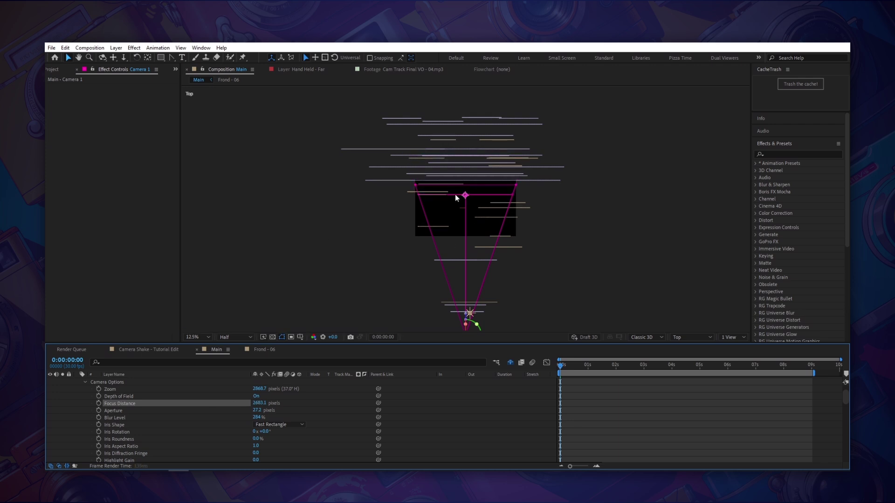
left_click(197, 336)
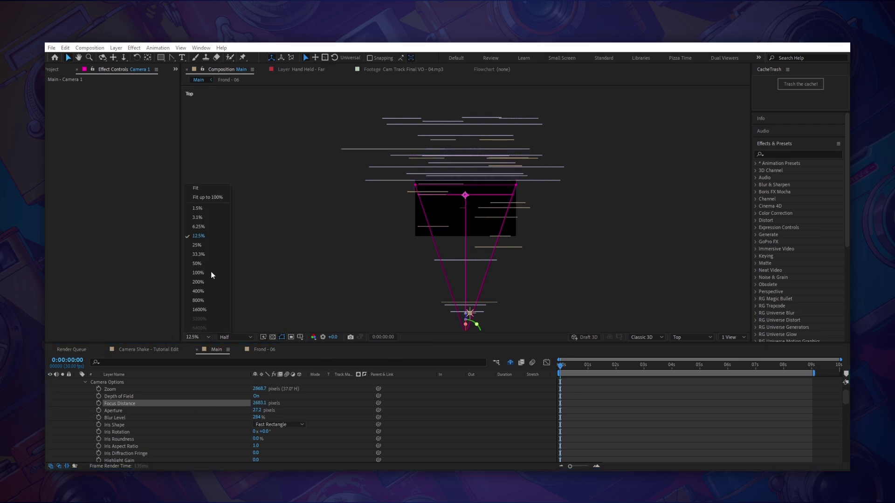
left_click(216, 188)
left_click(682, 337)
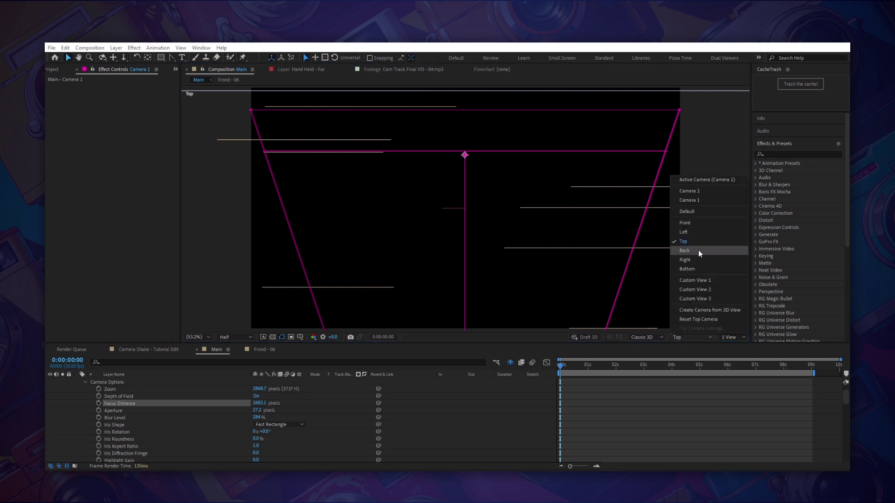
left_click(710, 181)
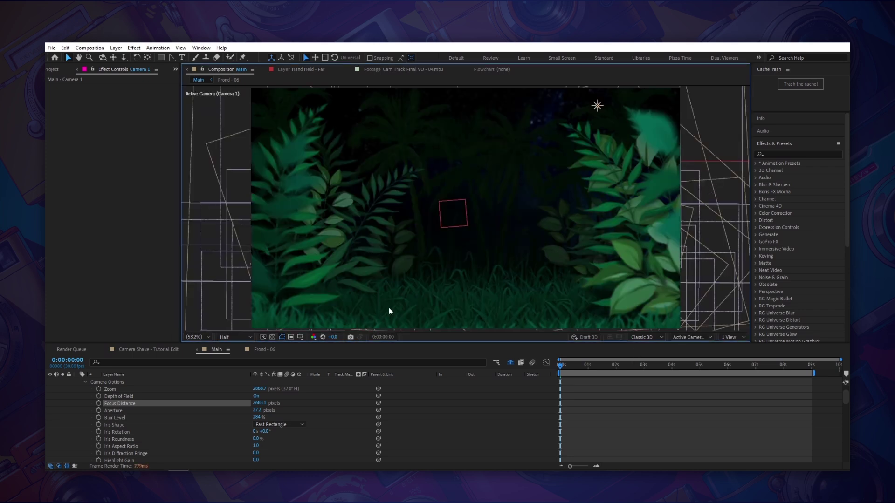
left_click_drag(259, 403, 201, 405)
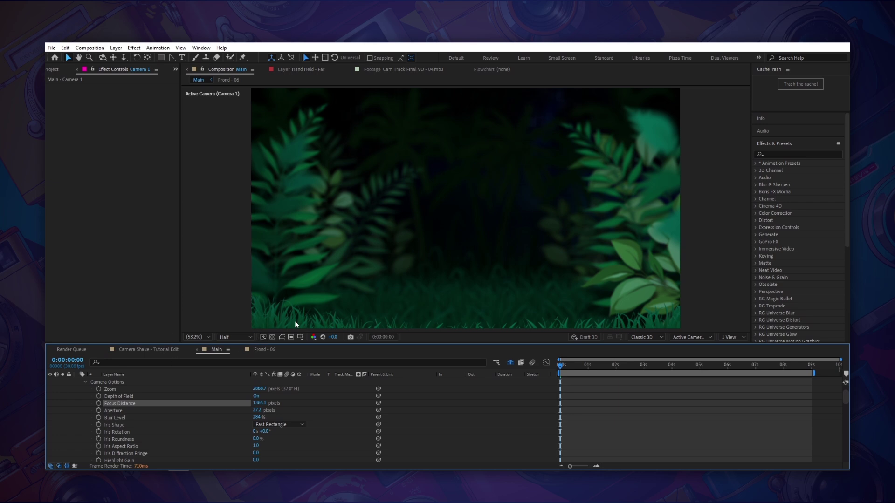
In Top view, keyframe Camera 1's Focus Distance at 1430.1 pixels at 1 second
left_click(692, 336)
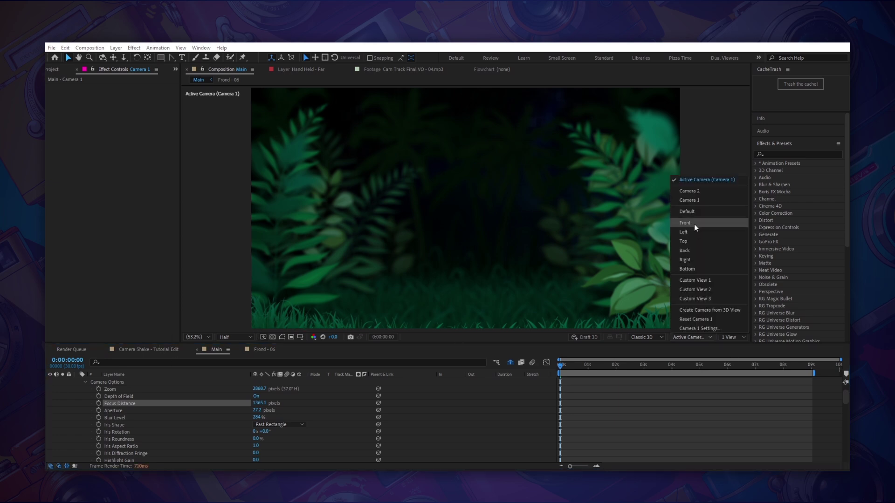
left_click(734, 241)
scroll(484, 233, "down", 3)
left_click(135, 417)
scroll(147, 410, "up", 3)
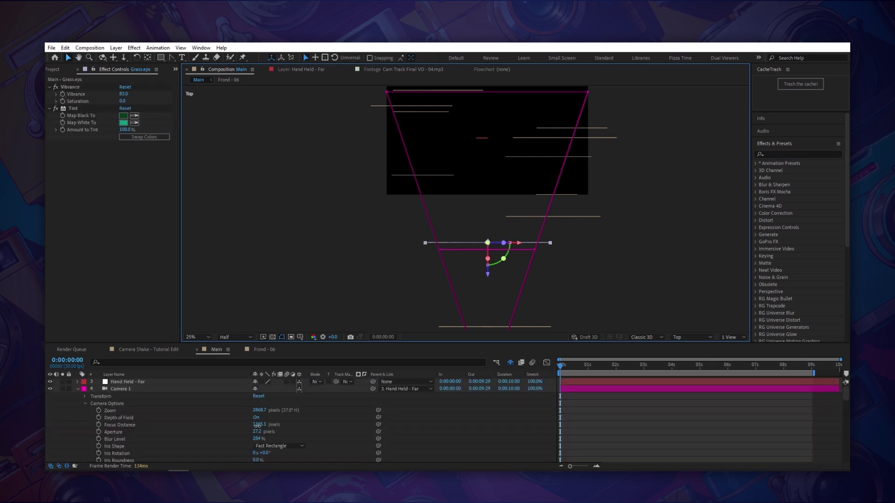
left_click(127, 424)
key("shift+Page_Down")
key("shift+Page_Down")
key("shift+Page_Down")
left_click(99, 424)
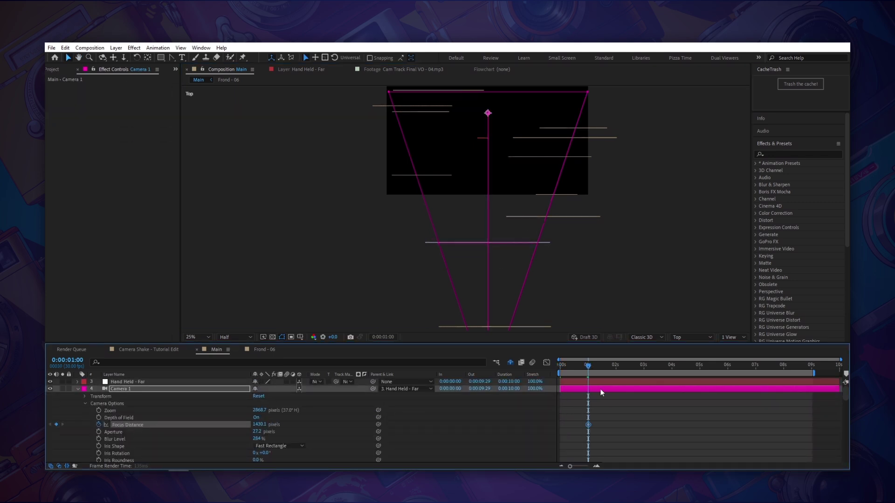
At 3 seconds, push Focus Distance out to 2958.1 pixels
left_click_drag(613, 369, 644, 371)
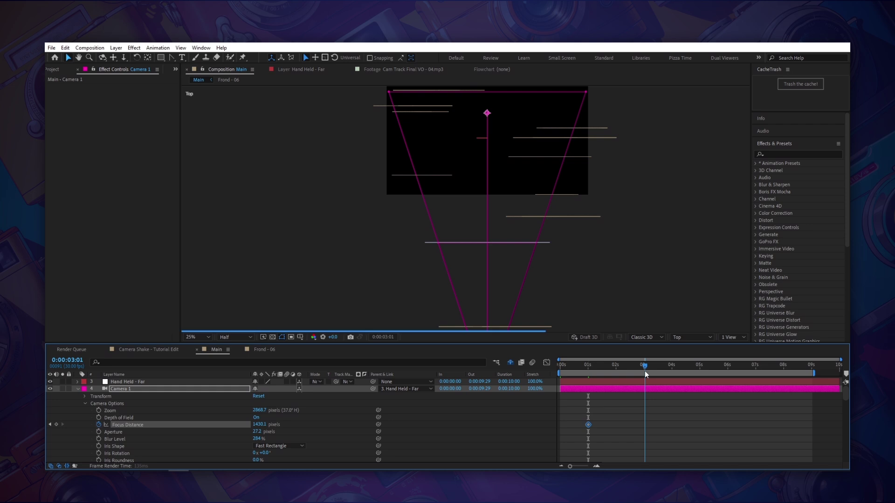
key("h")
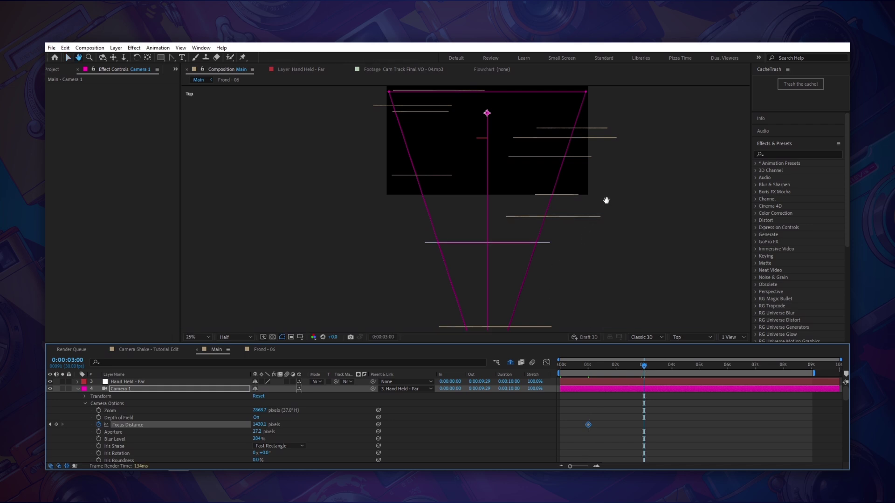
left_click_drag(604, 221, 596, 302)
key("v")
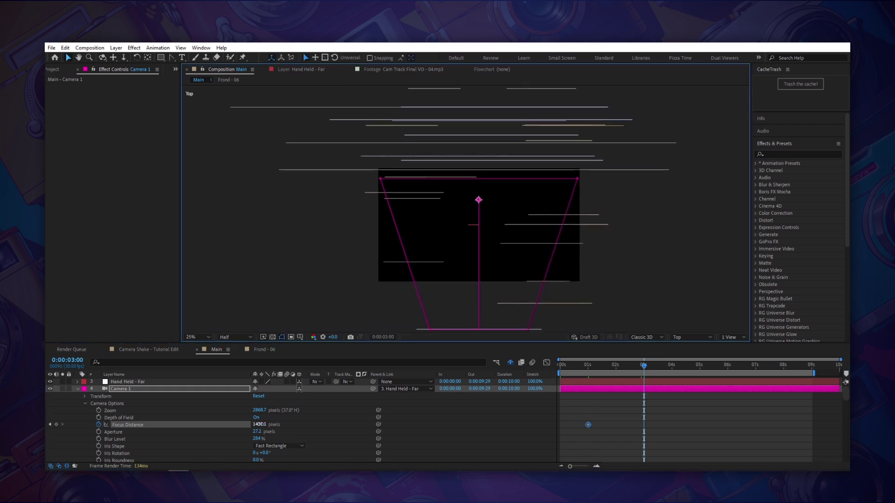
left_click_drag(260, 424, 392, 424)
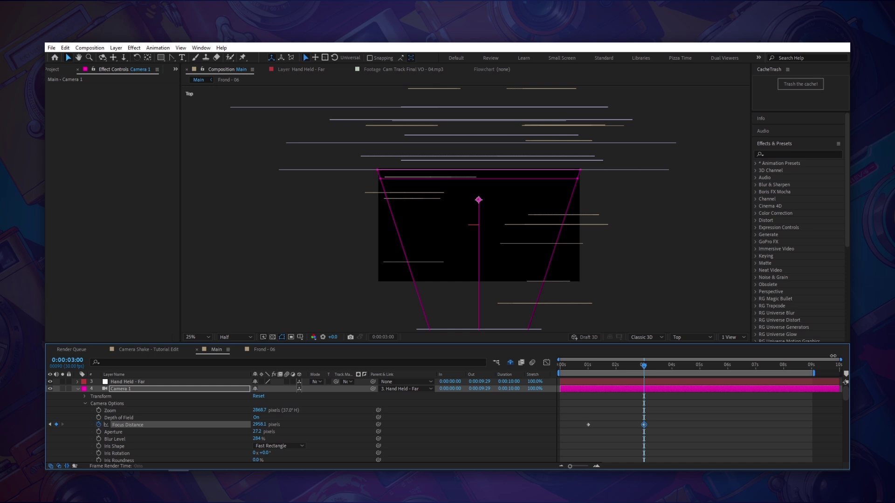
left_click(596, 169)
scroll(168, 419, "down", 5)
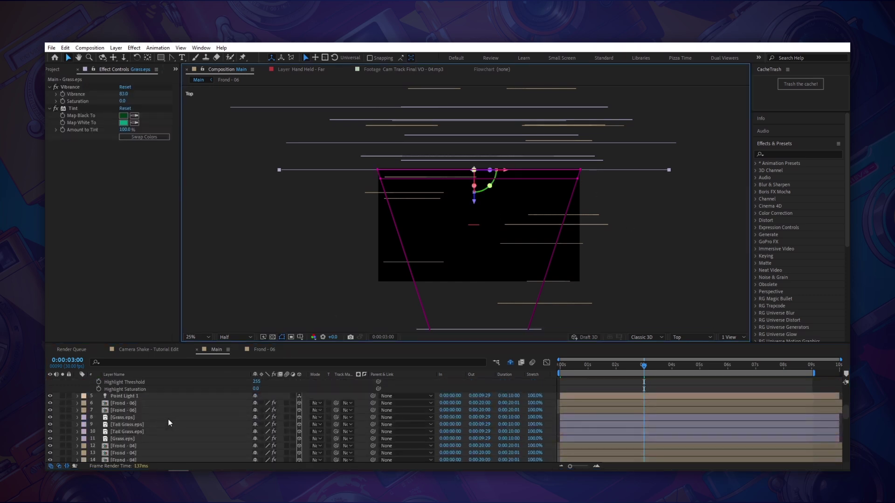
scroll(169, 419, "down", 2)
scroll(140, 427, "down", 2)
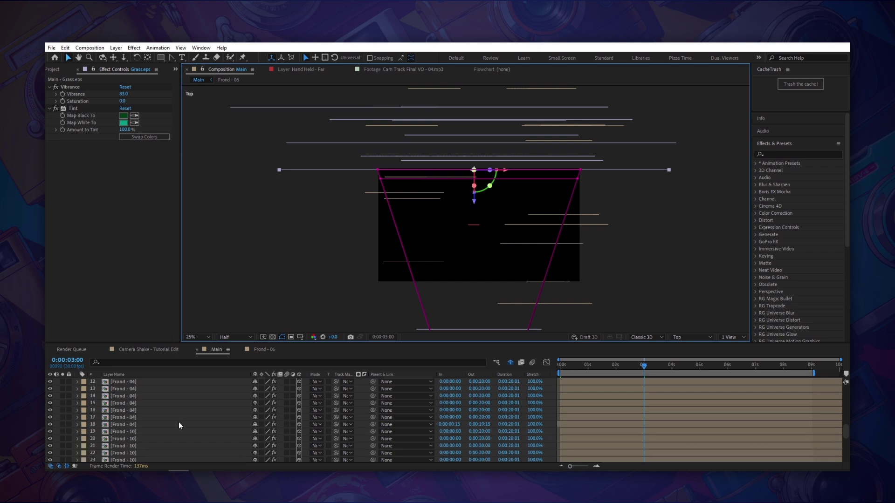
scroll(178, 421, "up", 8)
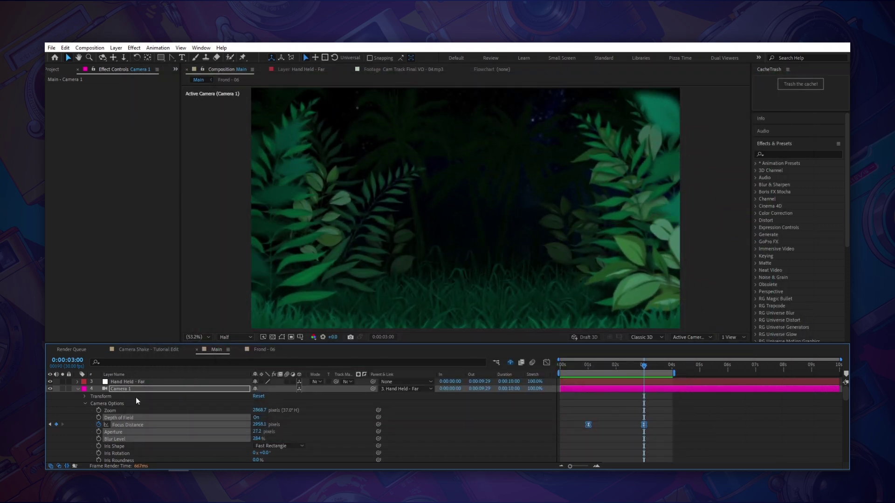
Change Camera 1's F-Stop from 5.6 to 1.8
double_click(147, 390)
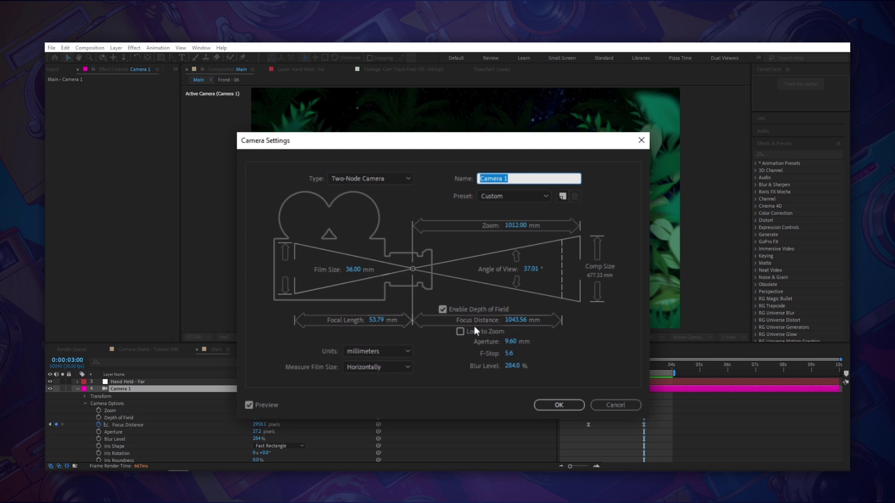
left_click(509, 354)
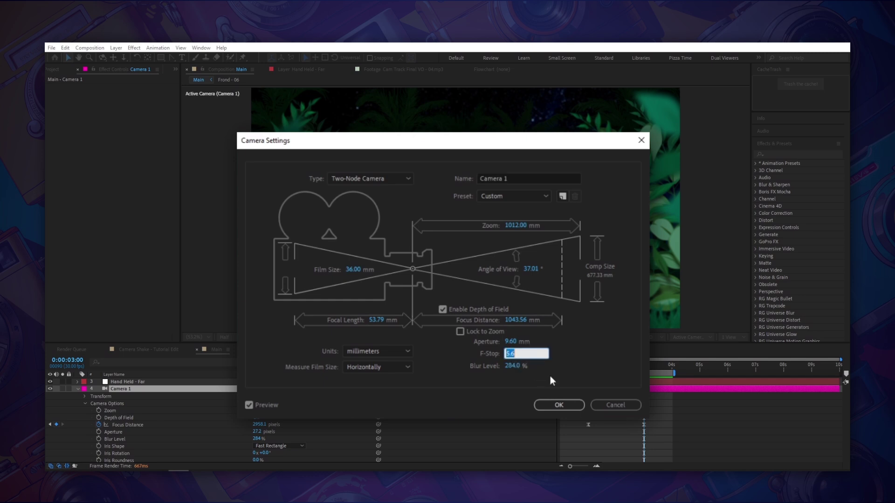
type("1.8")
key("Return")
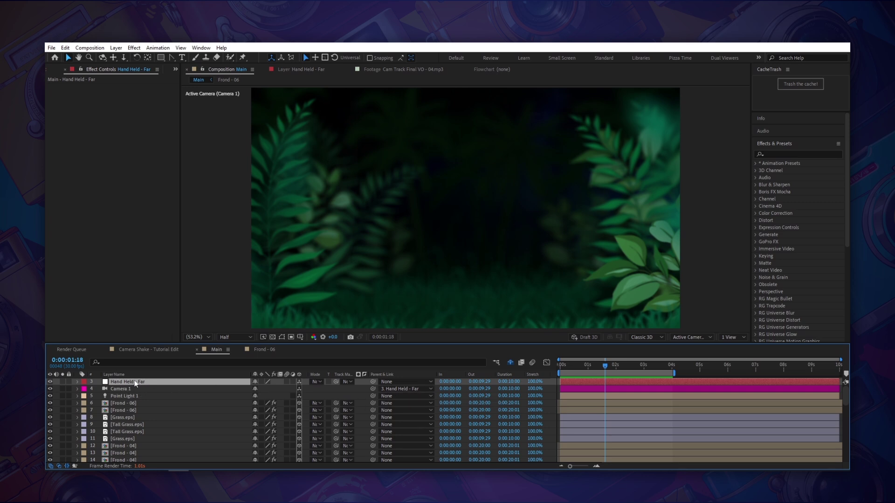
Create a new null object named 'Camera Zoom'
left_click(115, 48)
mouse_move(124, 56)
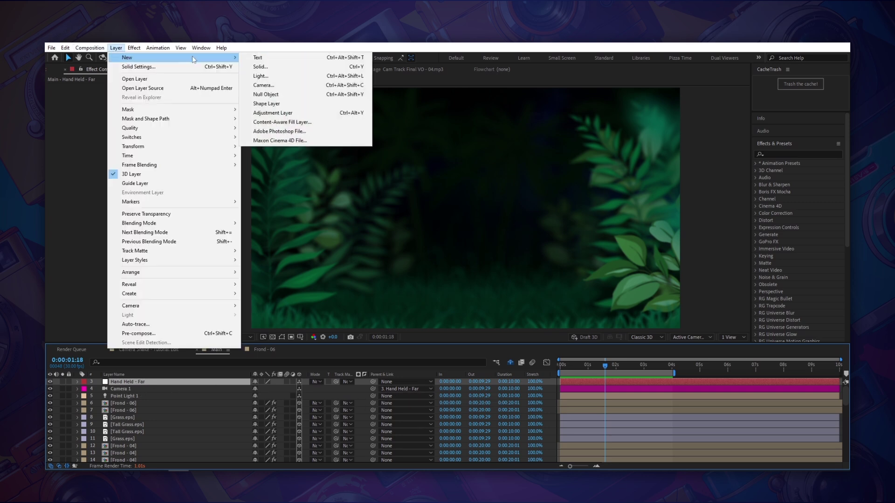
left_click(265, 94)
key("Return")
type("Camer")
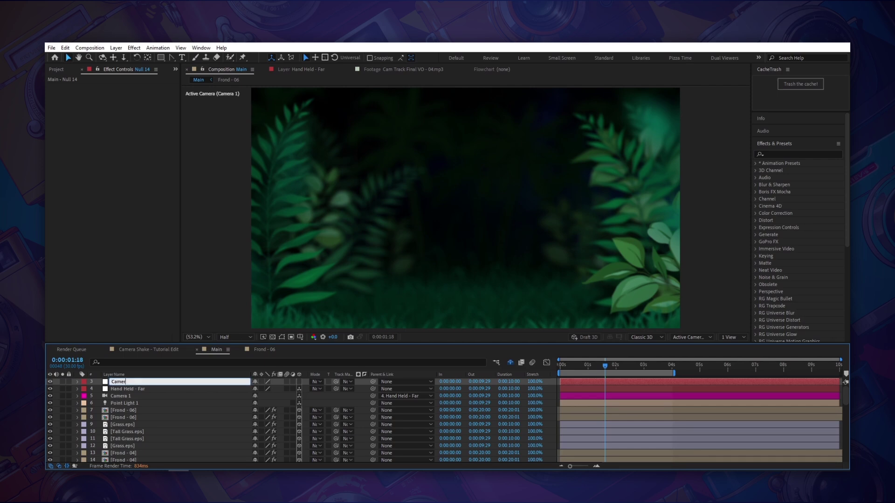
key("Return")
Parent Hand Held - Far to Camera Zoom and keyframe its Z position to 250 at 4 seconds
left_click(376, 390)
key("Home")
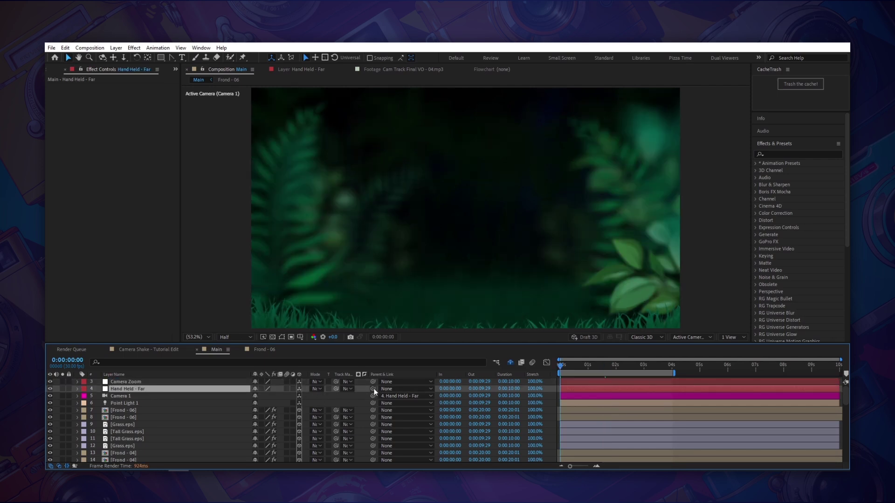
left_click_drag(272, 392, 172, 383)
left_click(158, 382)
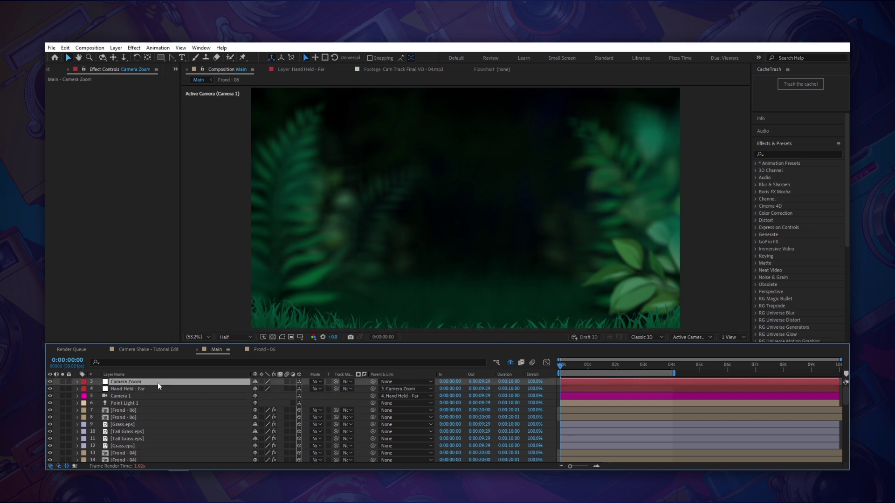
key("p")
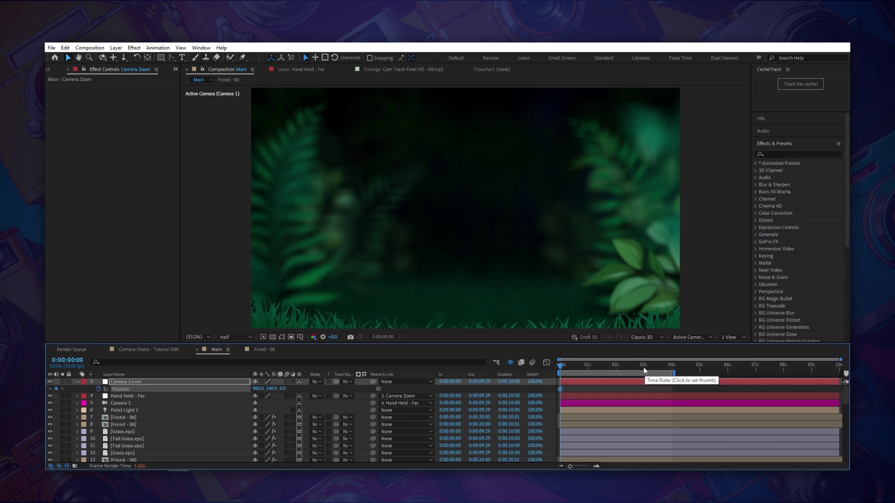
left_click(671, 368)
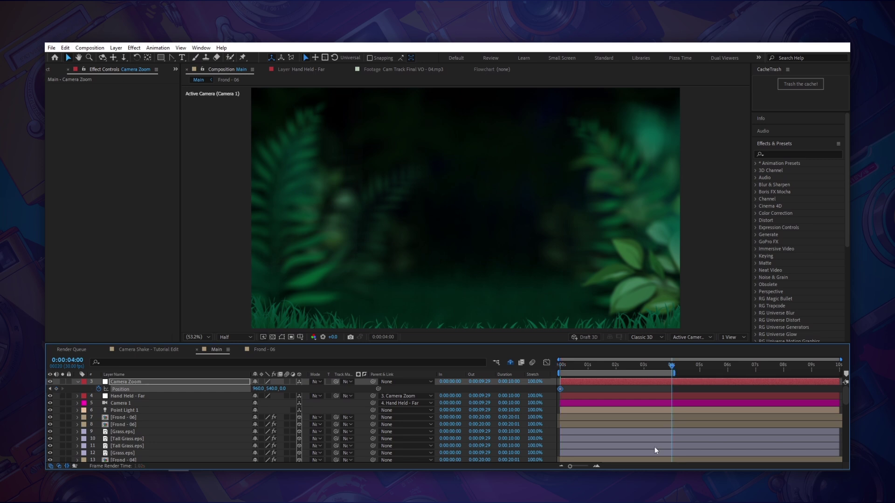
left_click(286, 389)
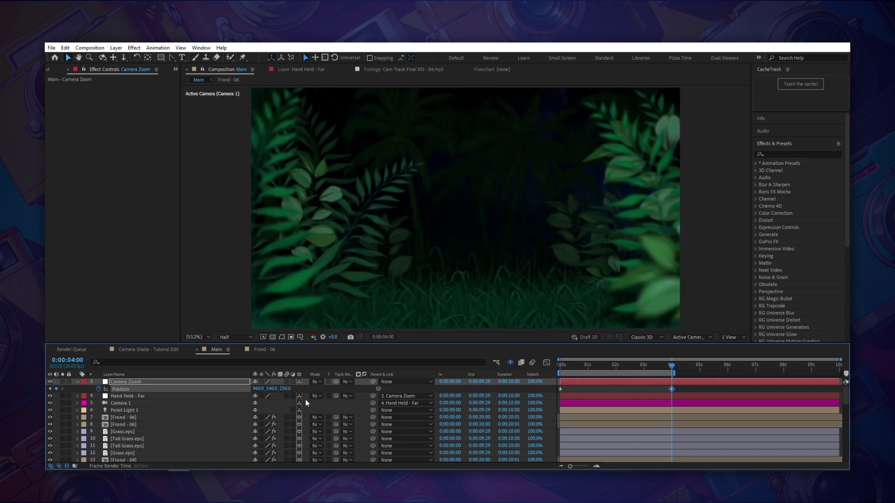